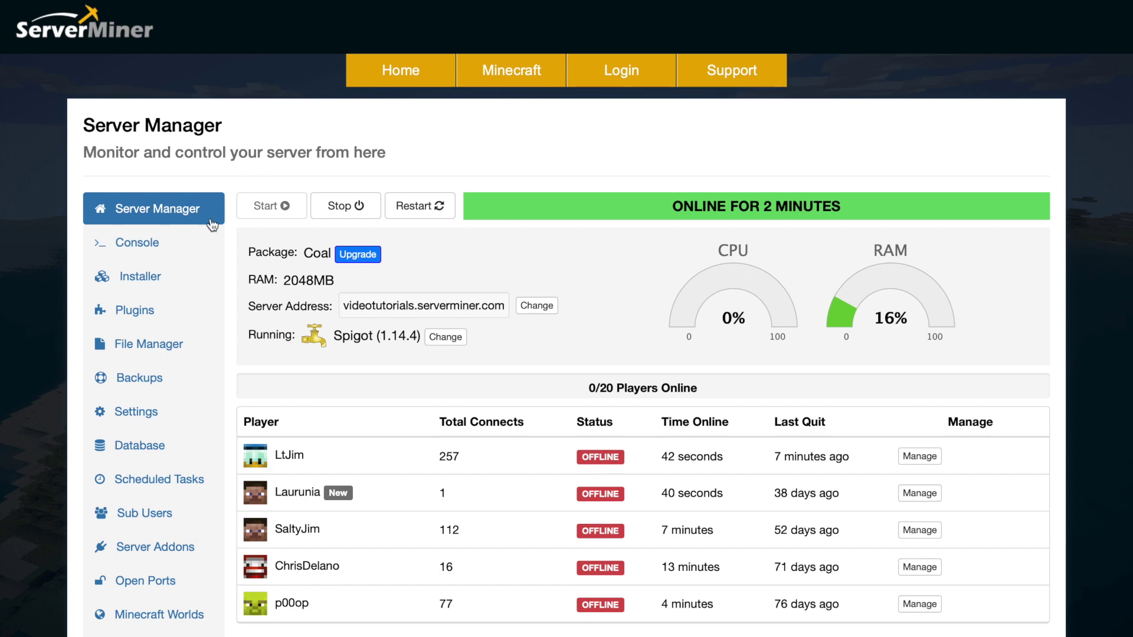
# - Open the ATLauncher modpack category in the server's installer and browse the available modpacks
pyautogui.click(167, 281)
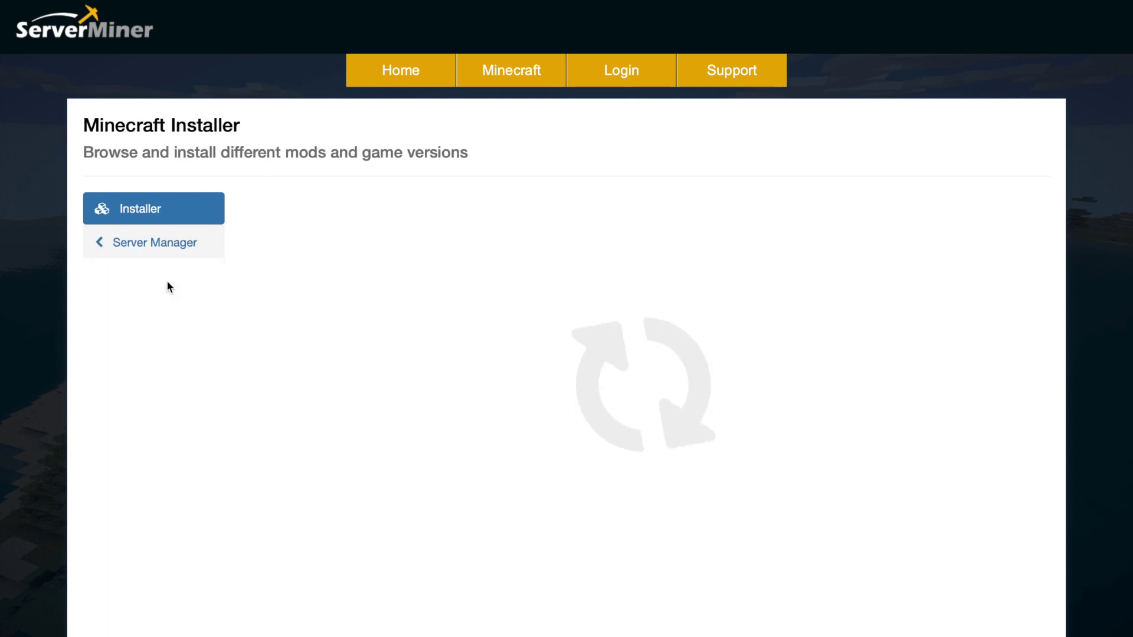
pyautogui.scroll(-5, 576, 321)
pyautogui.scroll(-15, 575, 318)
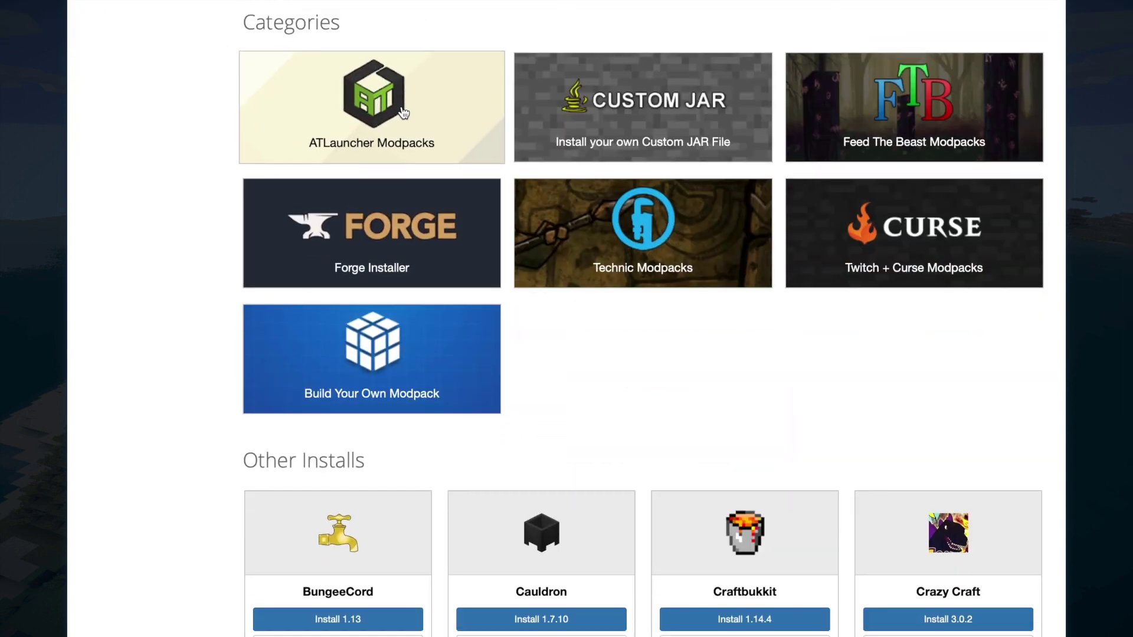
pyautogui.click(403, 111)
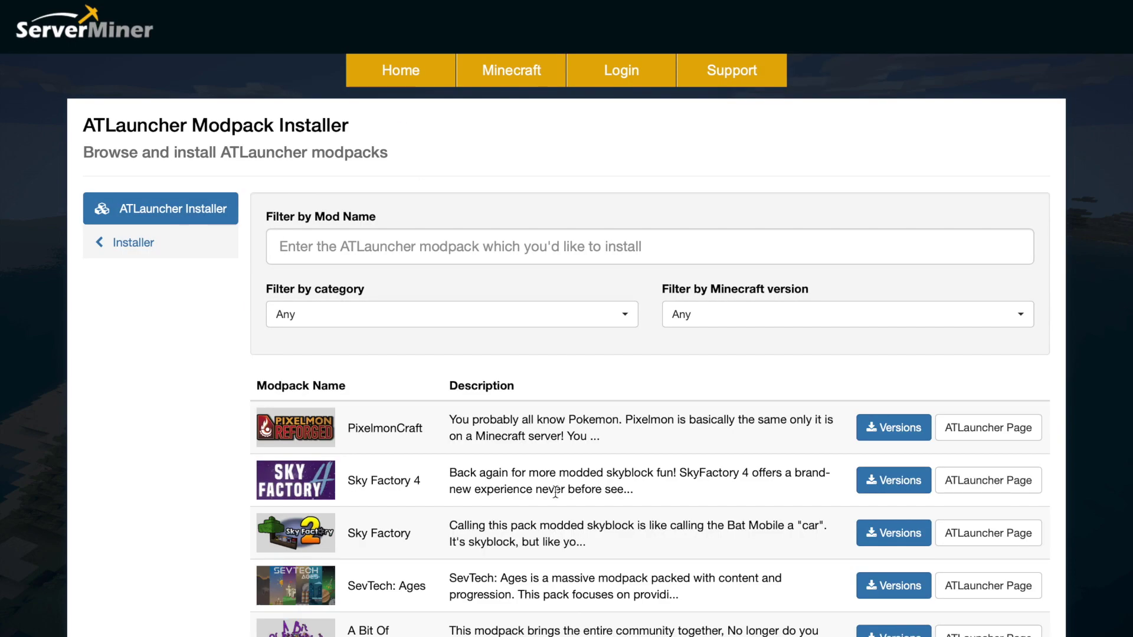
pyautogui.scroll(-15, 555, 492)
pyautogui.scroll(8, 555, 492)
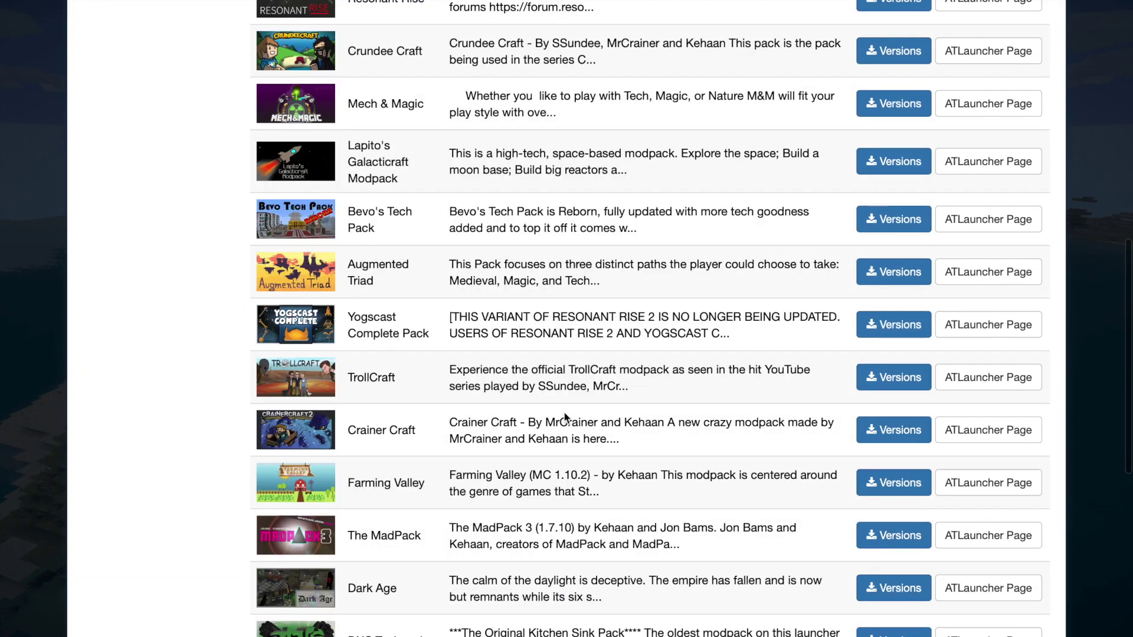
pyautogui.scroll(12, 515, 338)
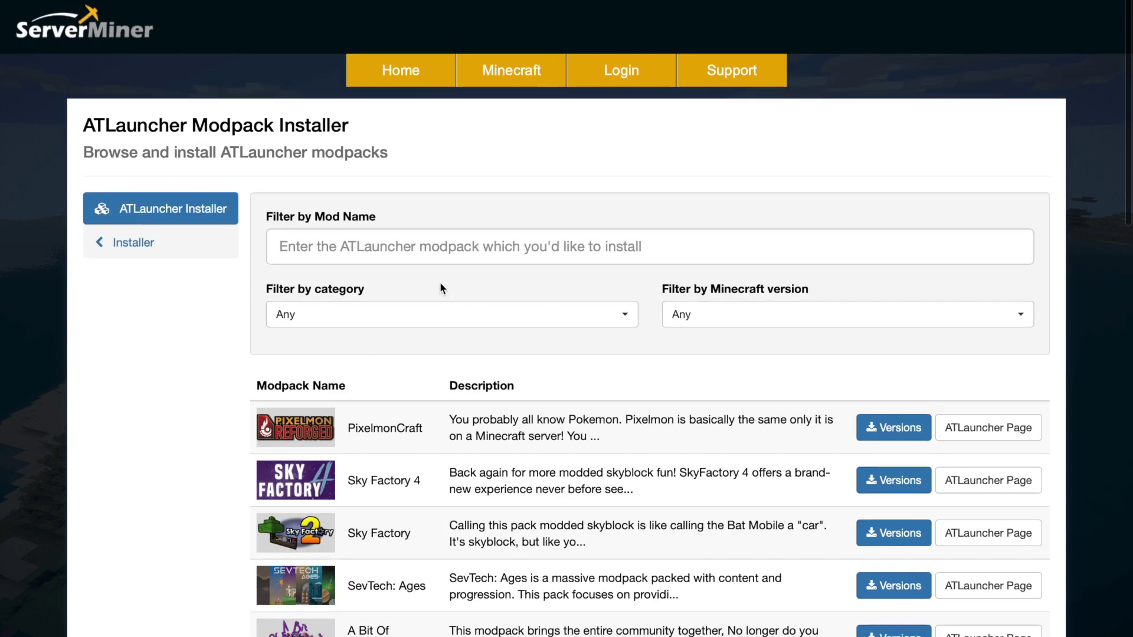
# - Filter the modpacks by the name "skyfa" and open the version list for Sky Factory 4
pyautogui.click(450, 245)
pyautogui.write('skyfa')
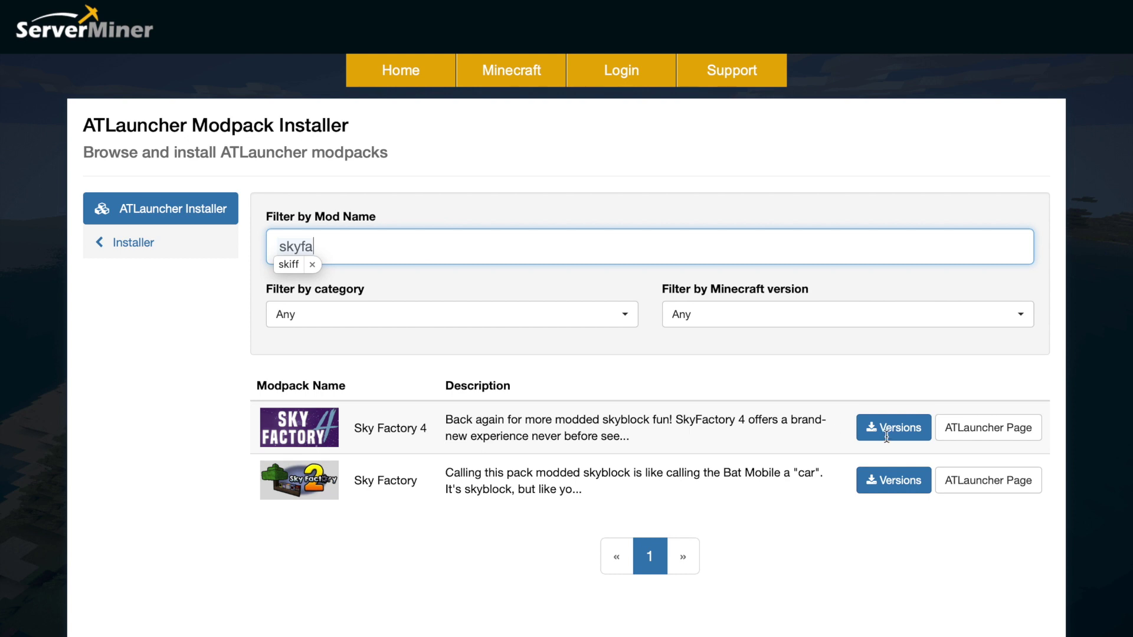
pyautogui.click(836, 434)
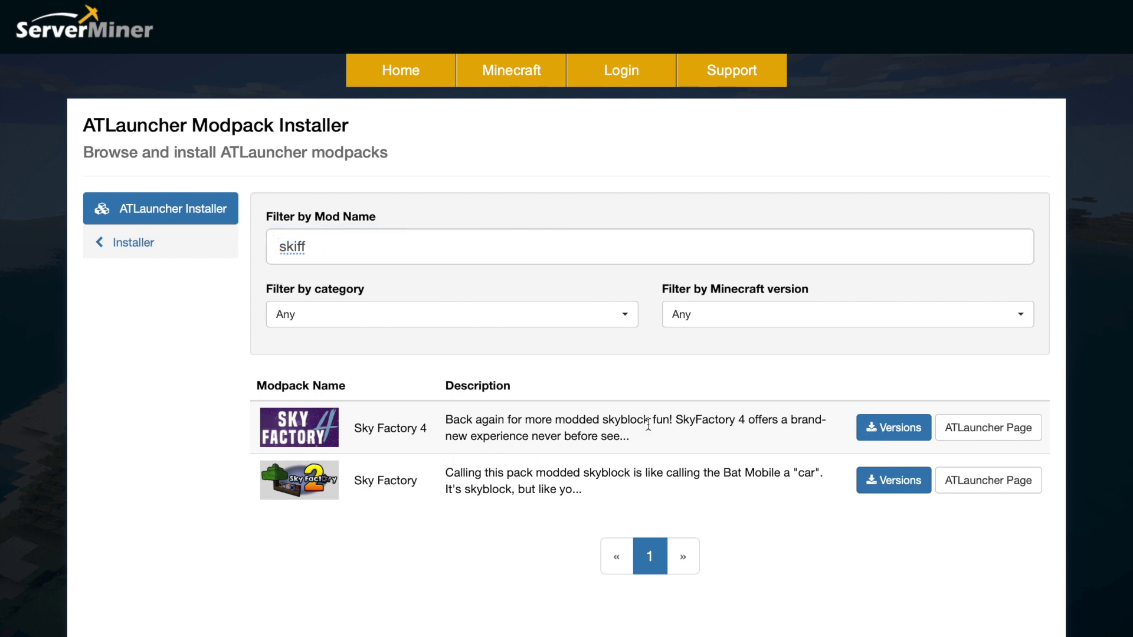
pyautogui.click(876, 429)
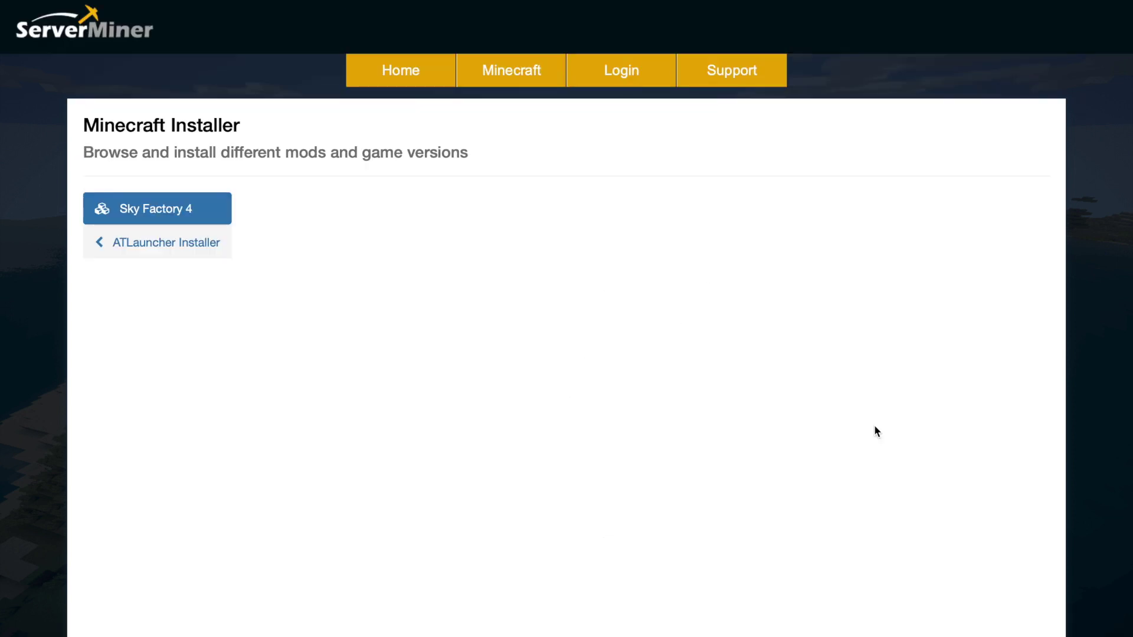
pyautogui.scroll(-2, 412, 407)
pyautogui.scroll(1, 411, 408)
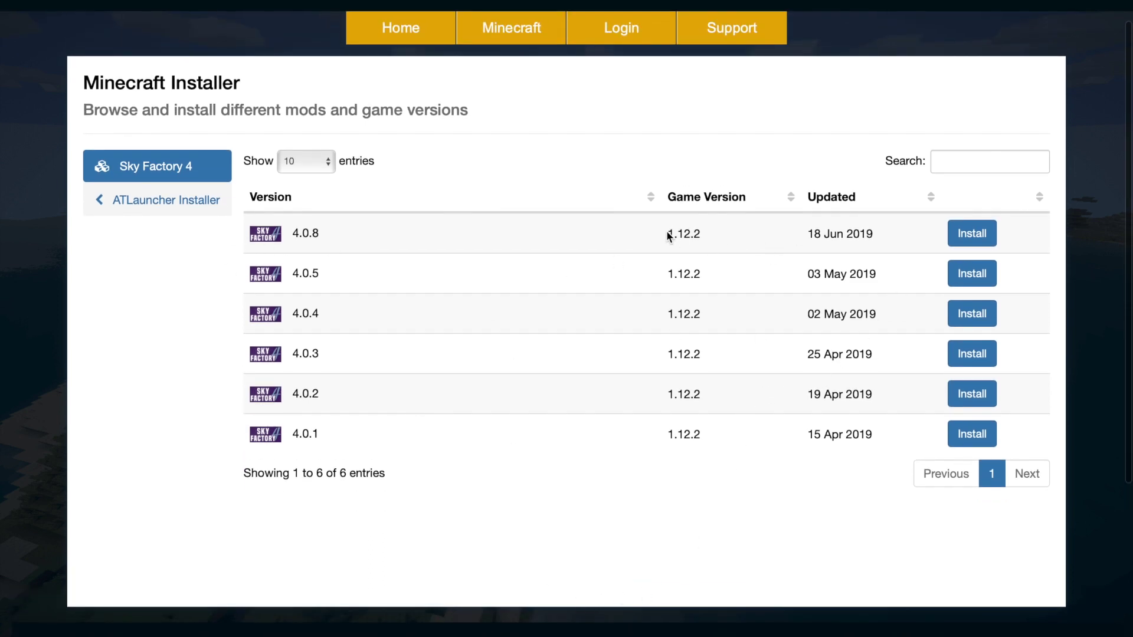
# - Install Sky Factory 4 version 4.0.8 on the server with a new world named world1 and Java 8 (recommended)
pyautogui.moveTo(668, 235); pyautogui.dragTo(713, 235)
pyautogui.click(713, 235)
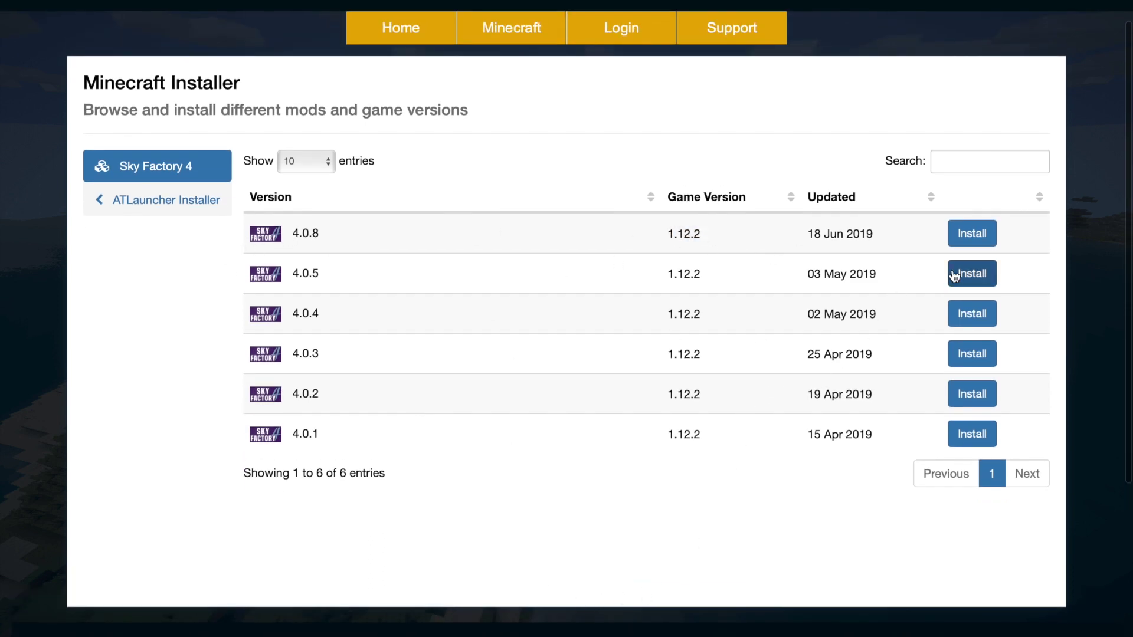
pyautogui.click(980, 234)
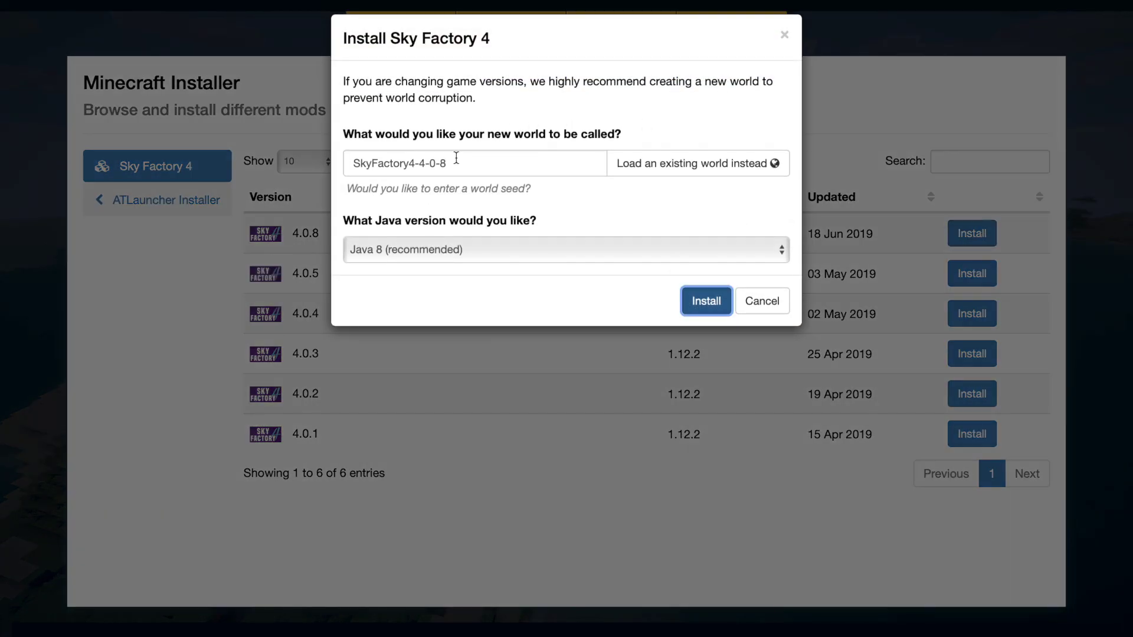
pyautogui.moveTo(488, 157); pyautogui.dragTo(299, 157)
pyautogui.write('world1')
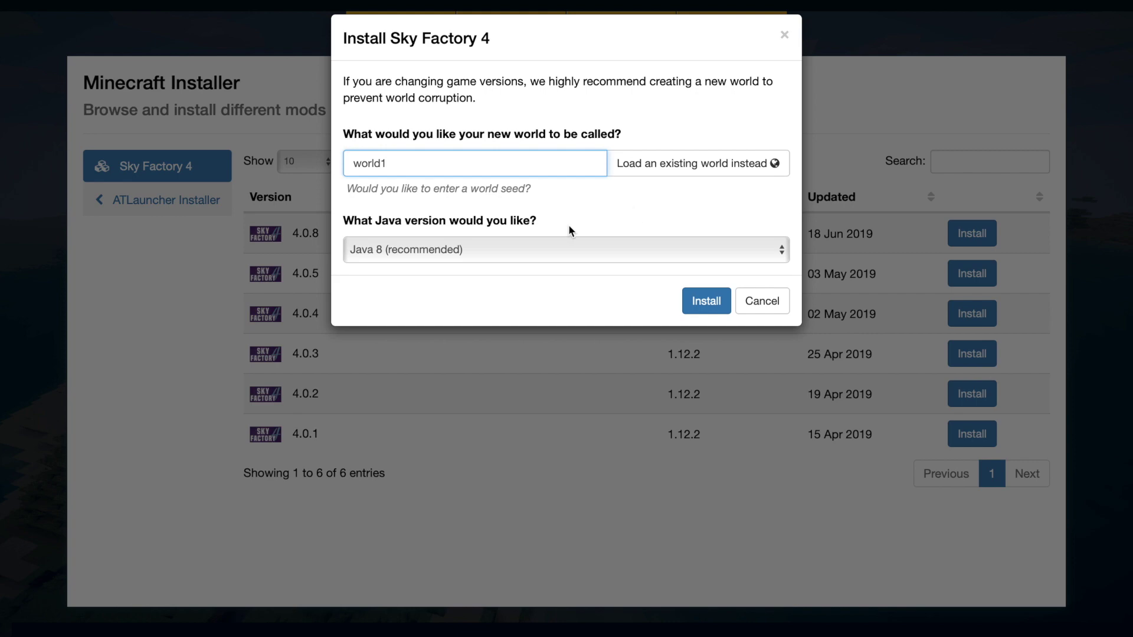
pyautogui.click(524, 250)
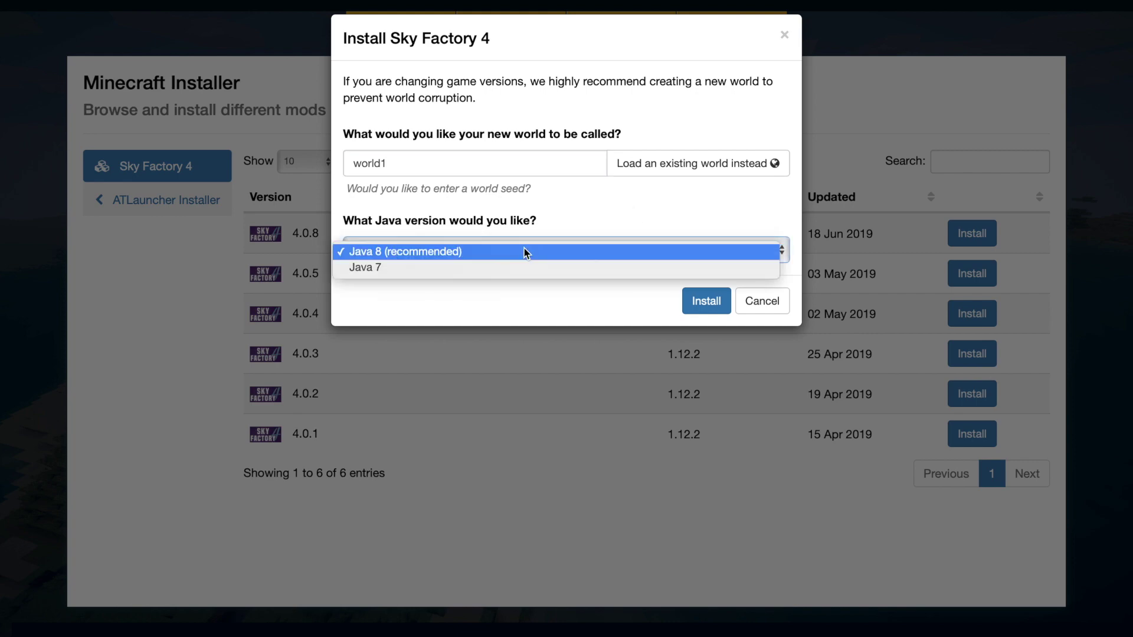
pyautogui.click(409, 254)
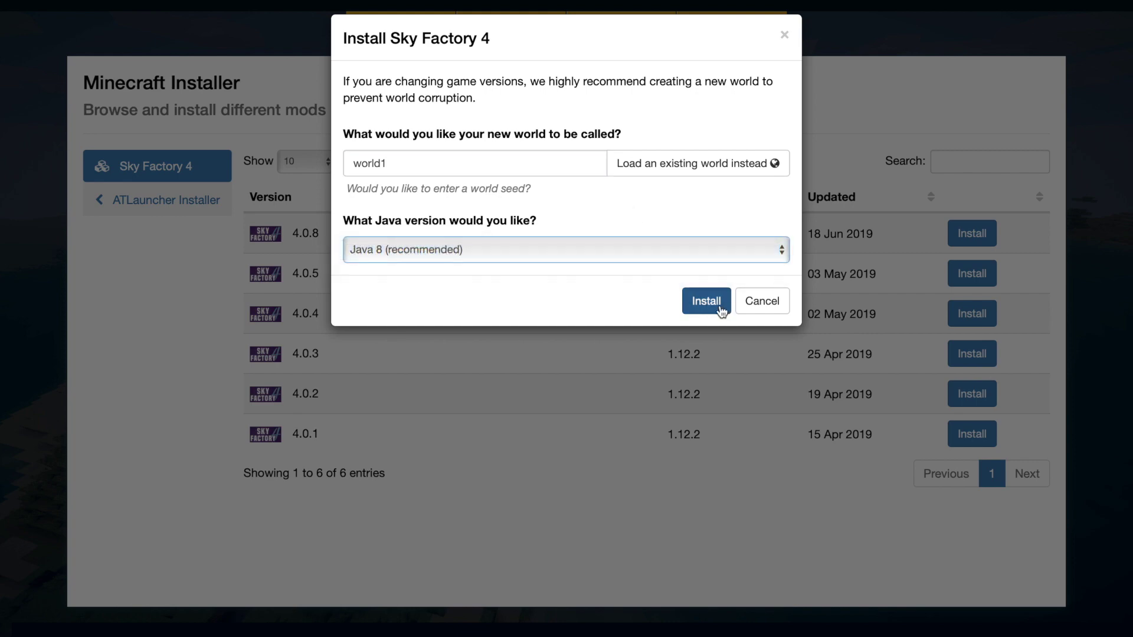
pyautogui.click(711, 304)
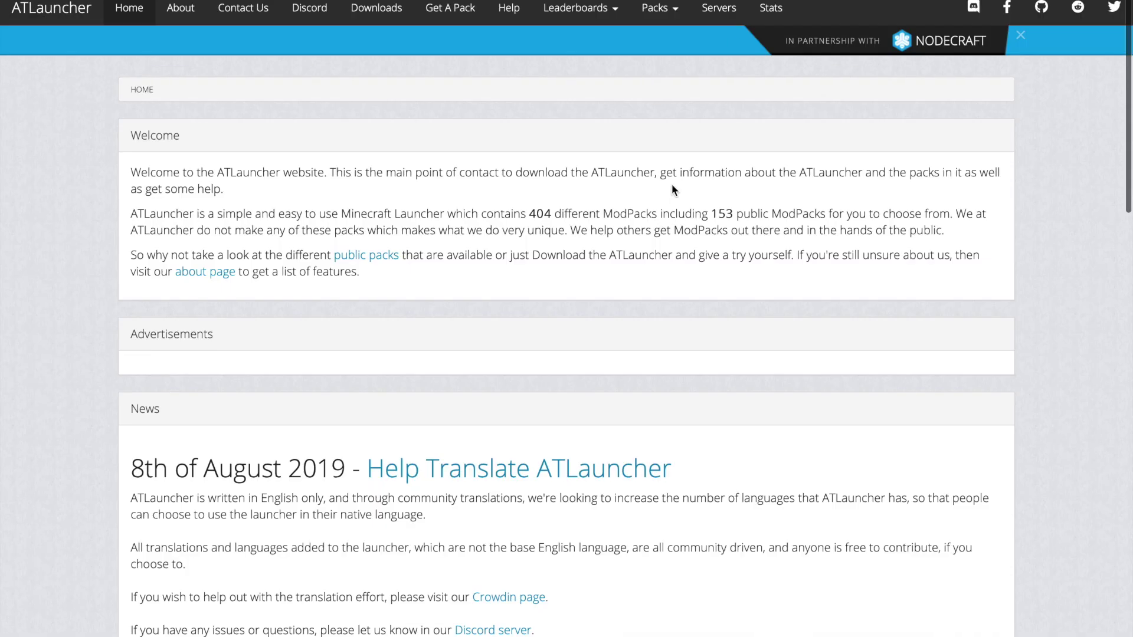
# - Download the Mac OSX (.zip) version of ATLauncher from the ATLauncher website
pyautogui.scroll(-1, 673, 188)
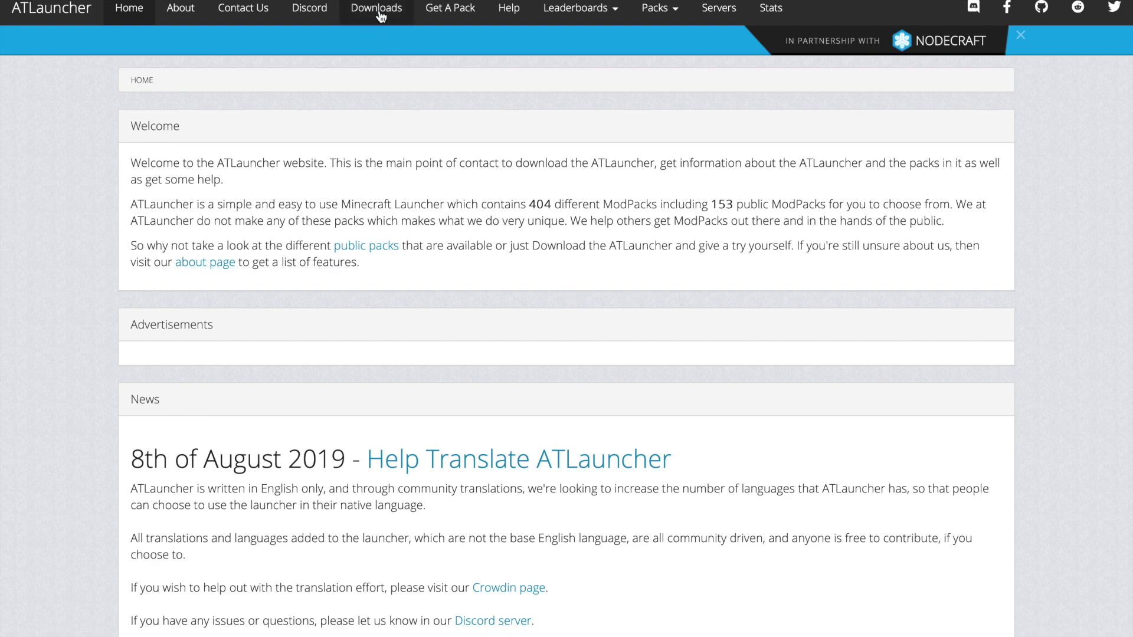
pyautogui.click(380, 15)
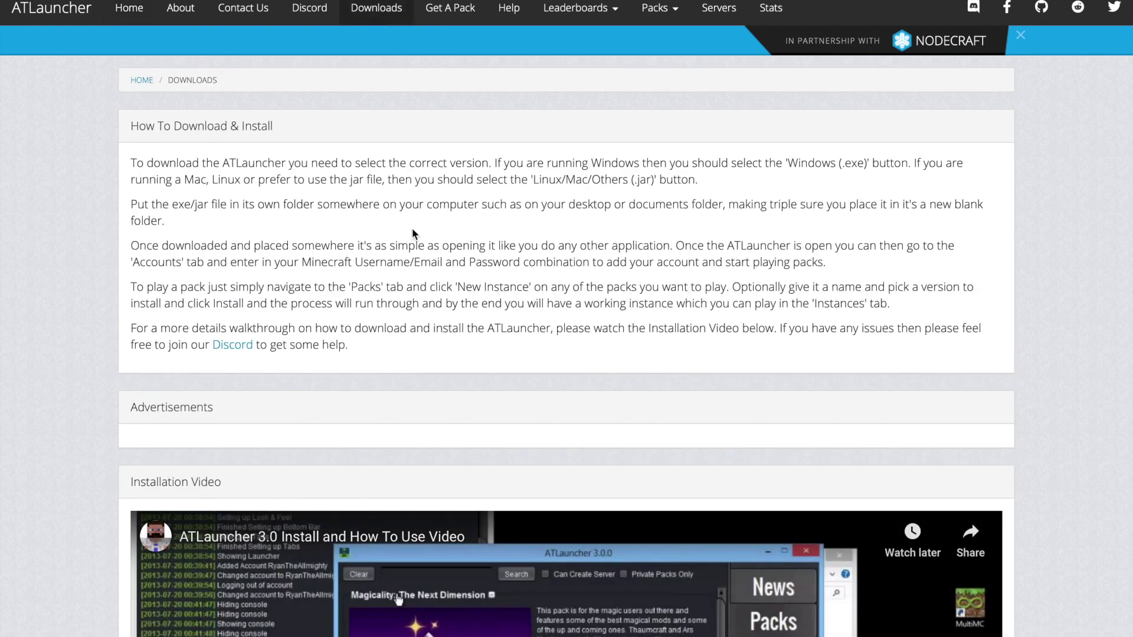
pyautogui.scroll(-6, 415, 234)
pyautogui.scroll(-6, 416, 234)
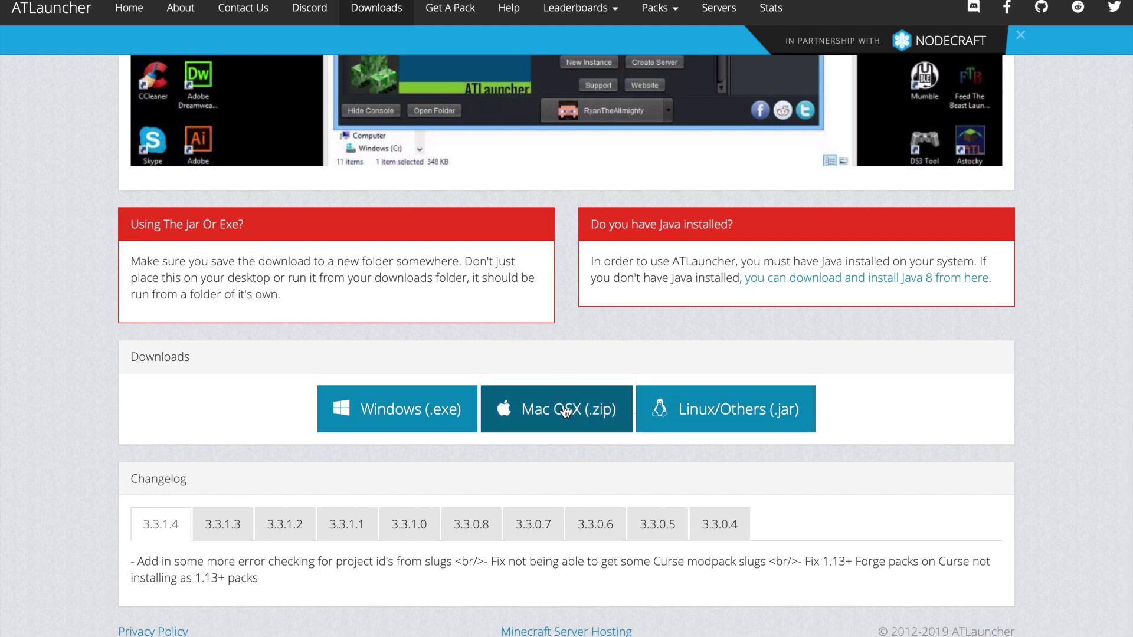
pyautogui.click(566, 411)
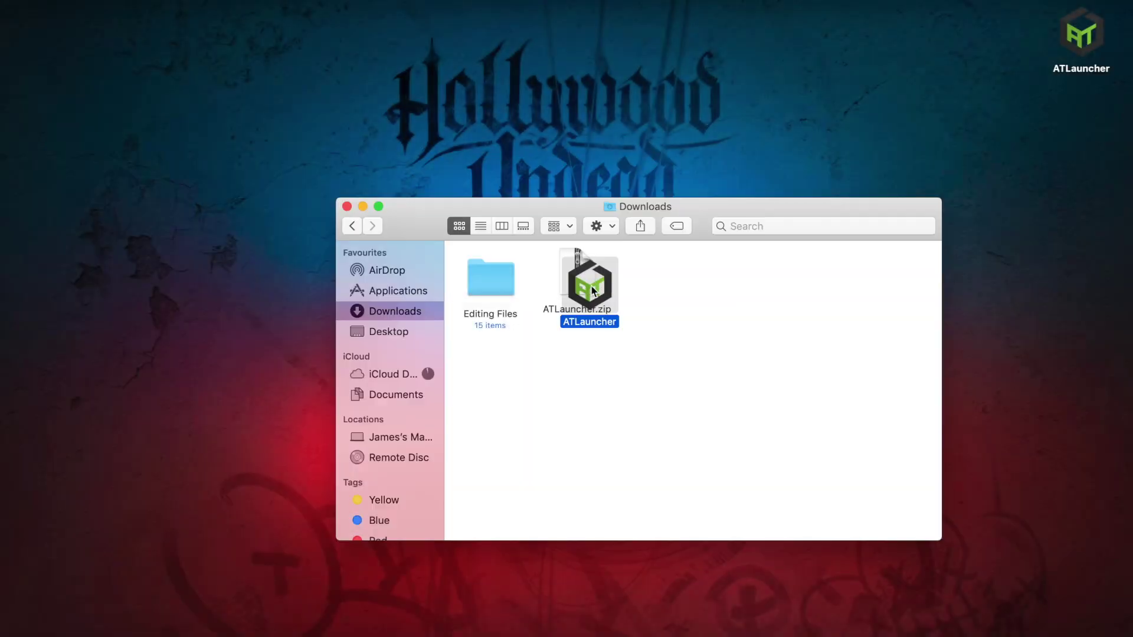
# - Launch ATLauncher from the Desktop folder in Finder and close the Finder window
pyautogui.click(427, 333)
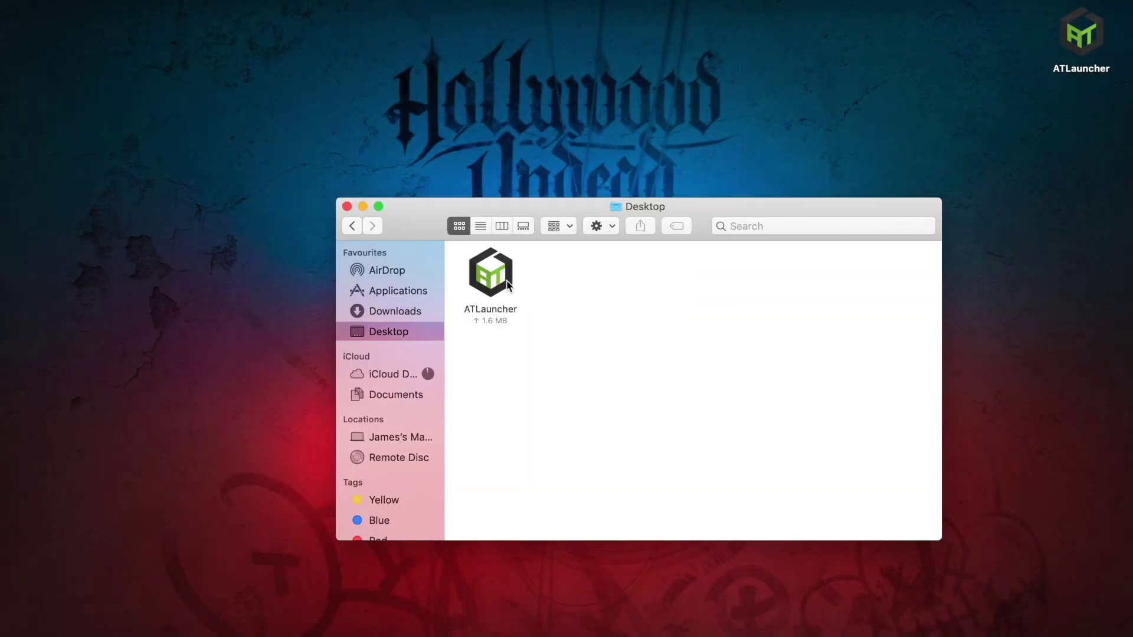
pyautogui.click(497, 277)
pyautogui.doubleClick(501, 278)
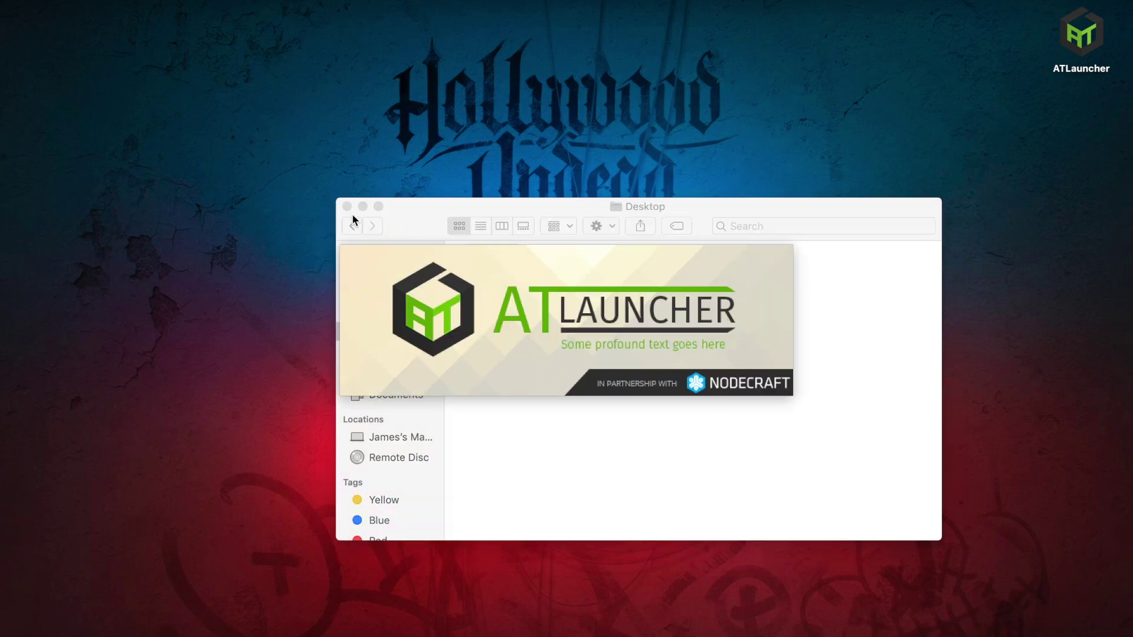
pyautogui.click(348, 206)
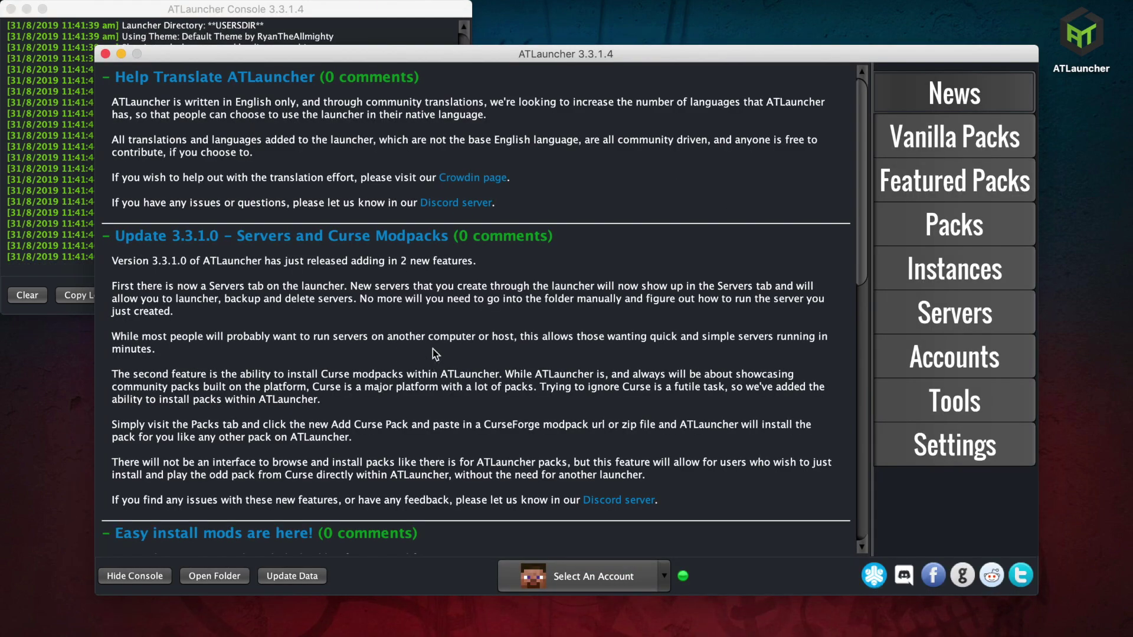
# - Add a Minecraft account to ATLauncher by entering its username or email and the account password
pyautogui.click(922, 356)
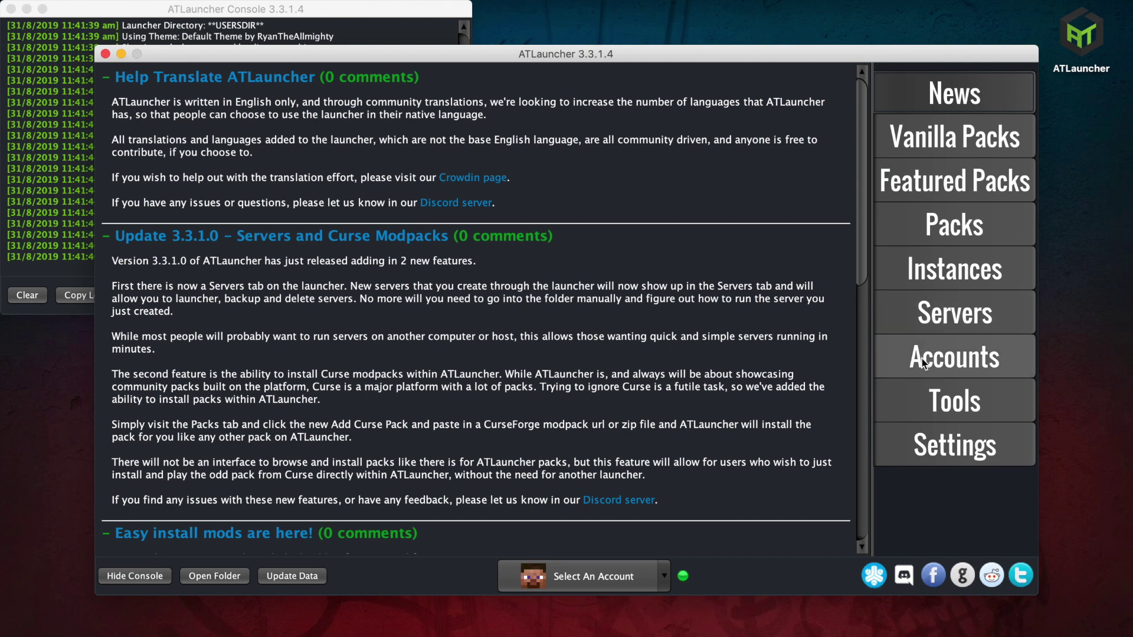
pyautogui.click(569, 353)
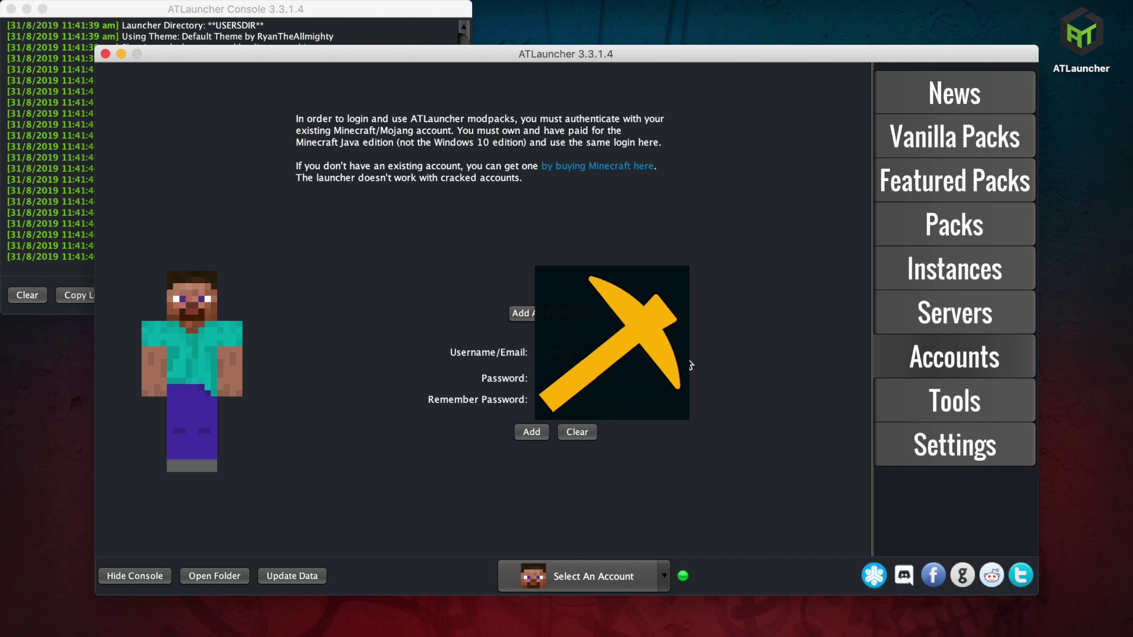
pyautogui.click(534, 432)
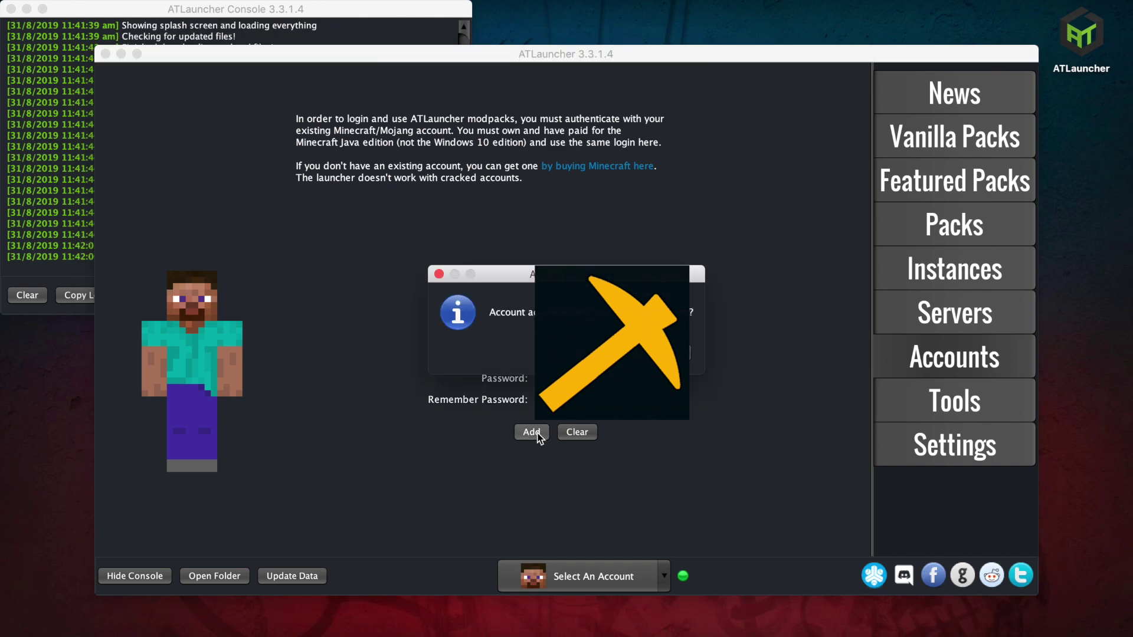
pyautogui.press('Return')
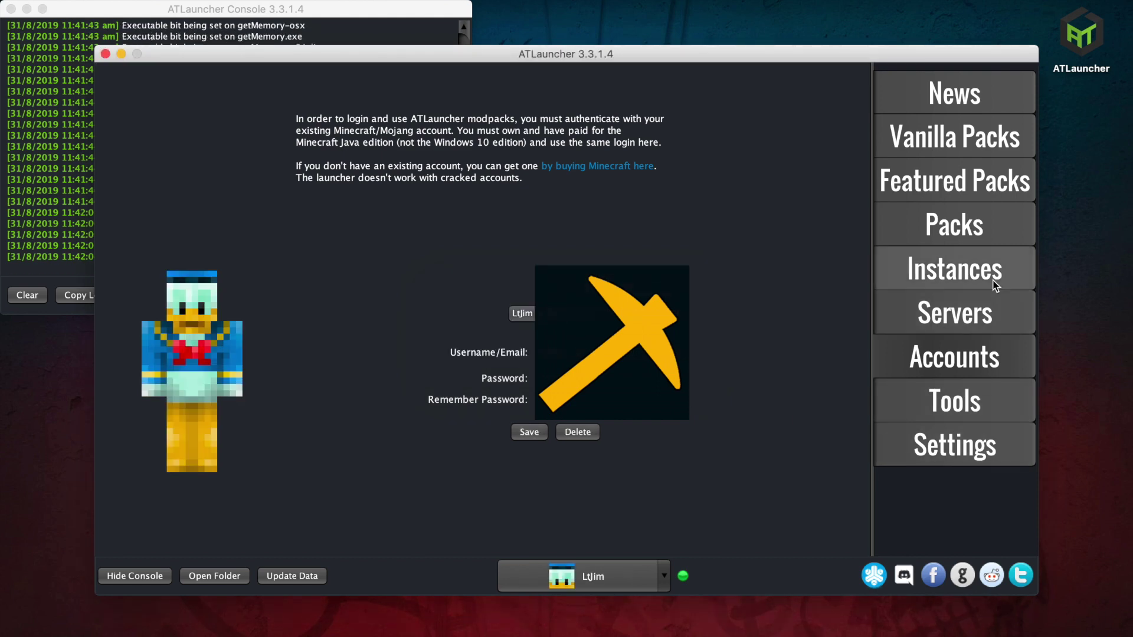
# - Install a new instance of the Sky Factory 4 pack with version 4.0.8 (1.12.2)
pyautogui.click(969, 279)
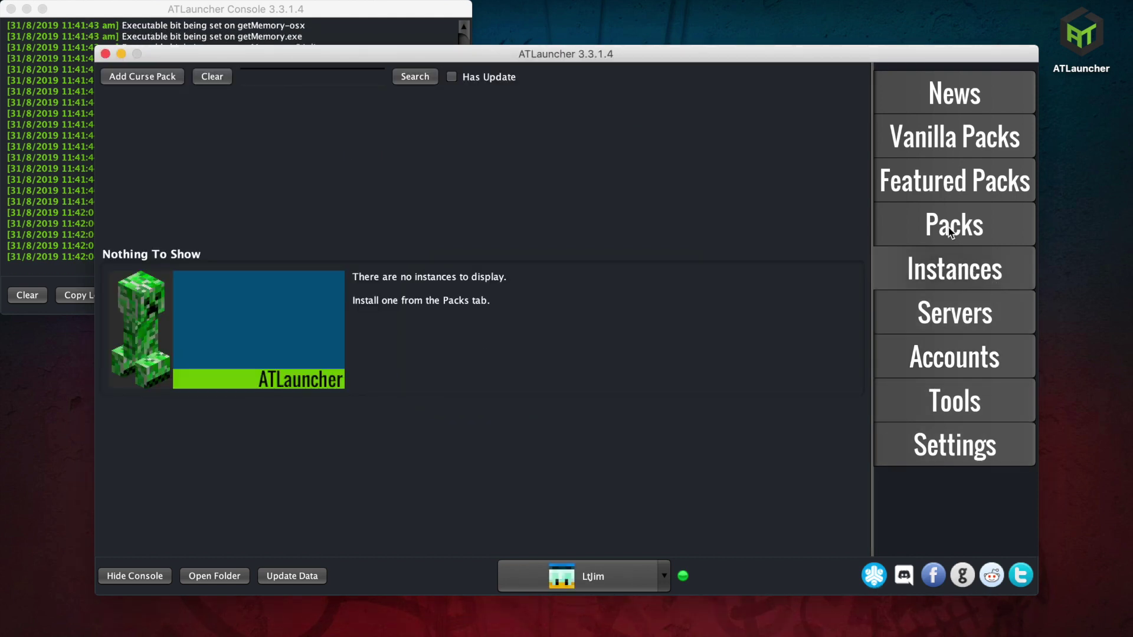
pyautogui.click(945, 309)
pyautogui.click(953, 228)
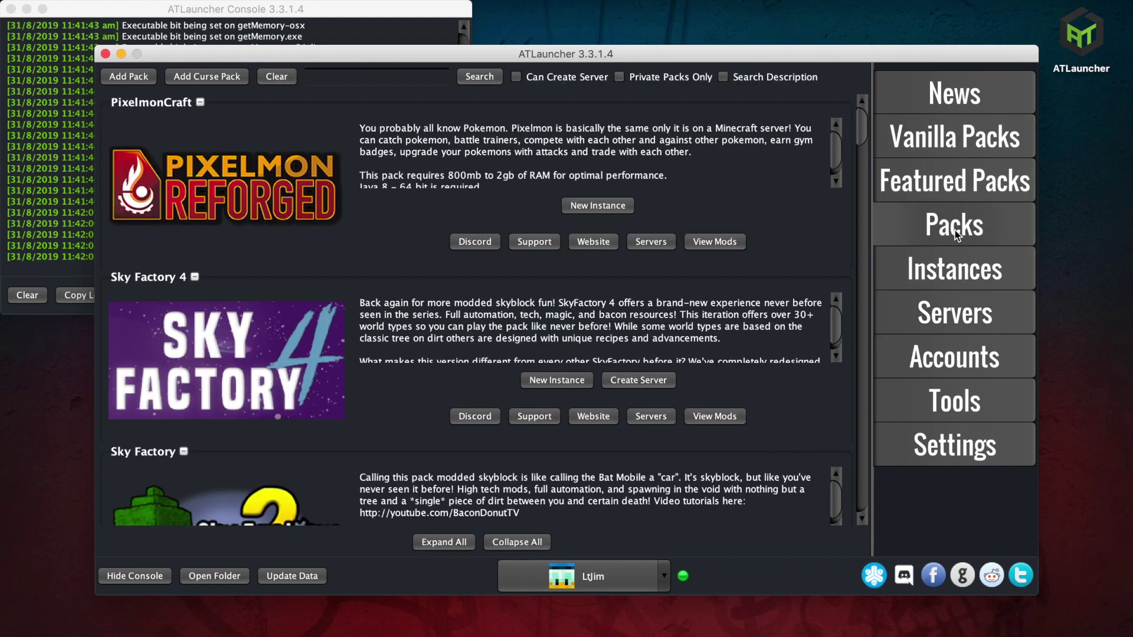
pyautogui.click(543, 382)
pyautogui.click(582, 330)
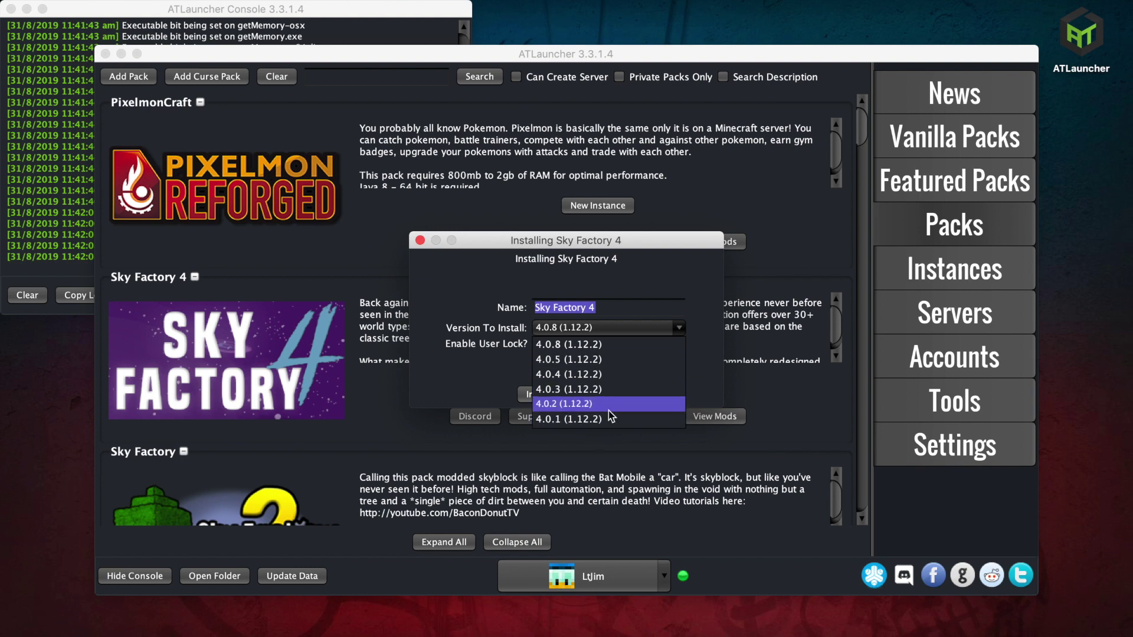
pyautogui.click(570, 347)
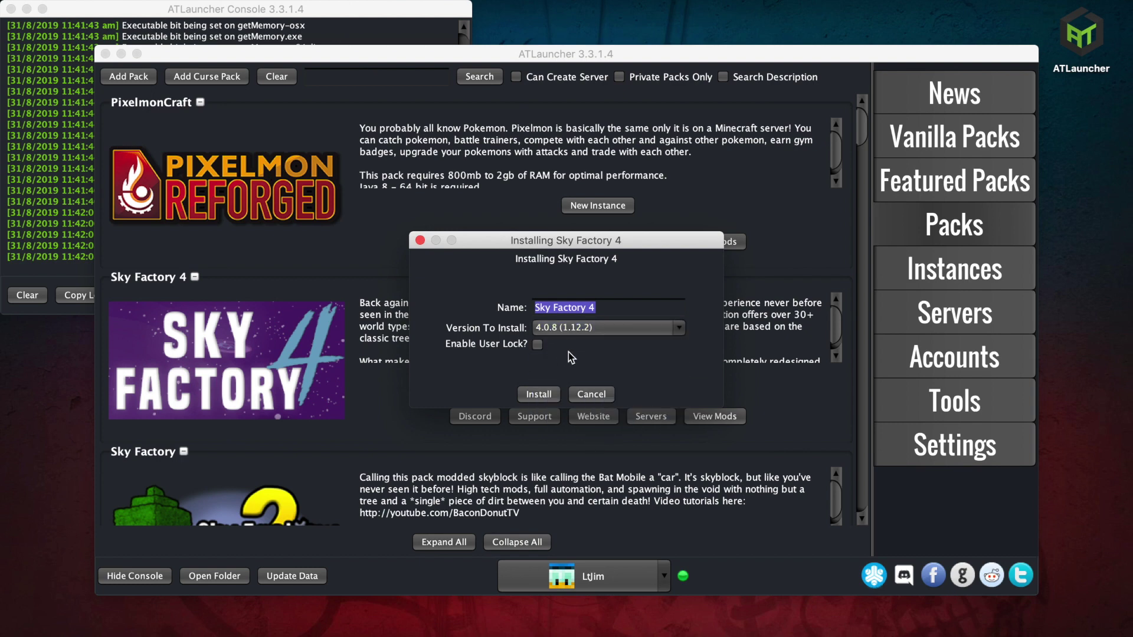
pyautogui.click(546, 395)
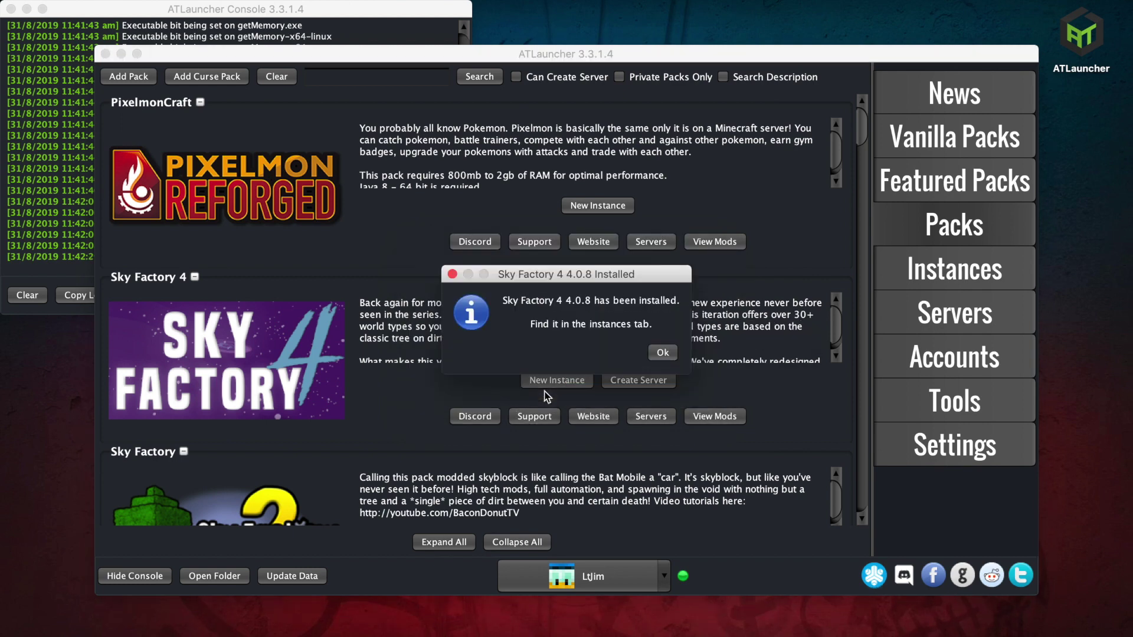
pyautogui.click(665, 360)
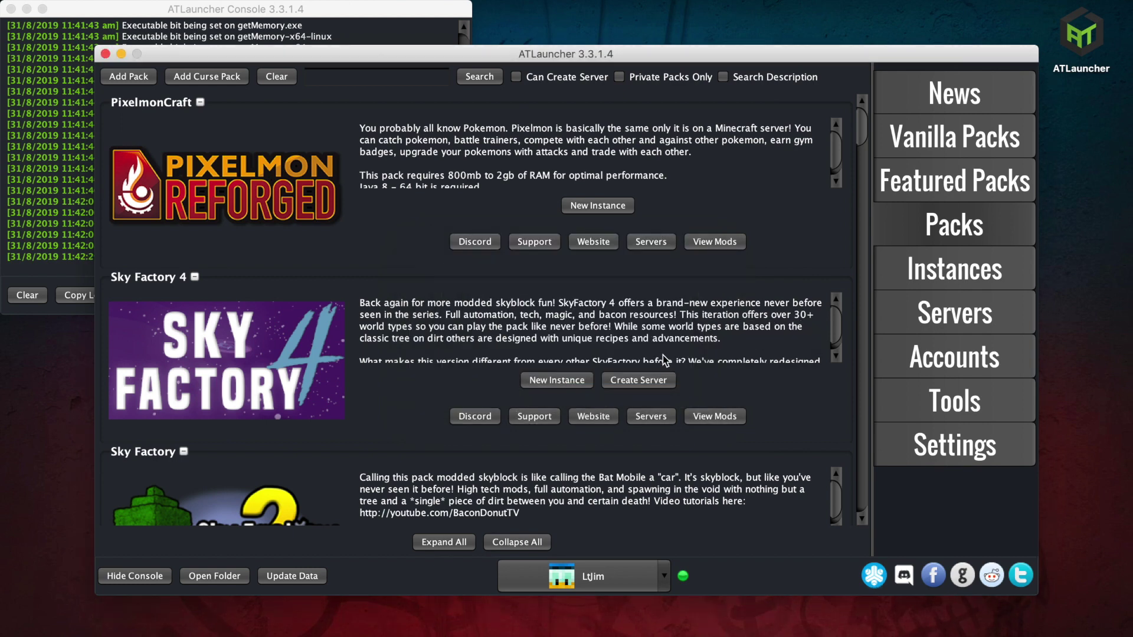
# - Start the game from the Sky Factory 4 instance and open its multiplayer server list
pyautogui.click(904, 281)
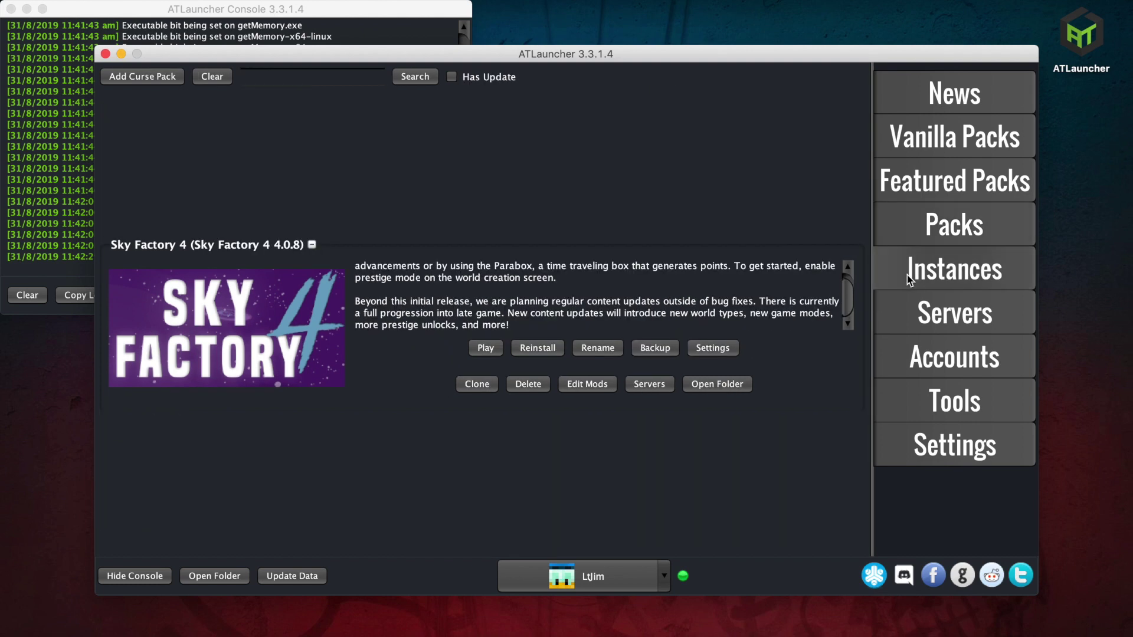
pyautogui.click(486, 348)
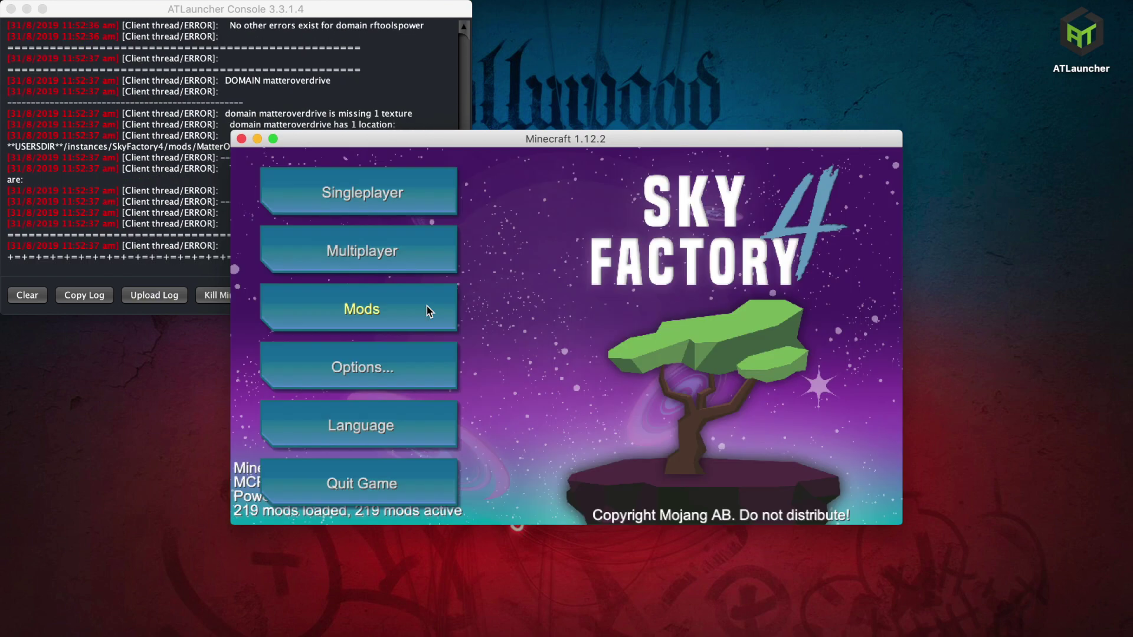
pyautogui.click(349, 264)
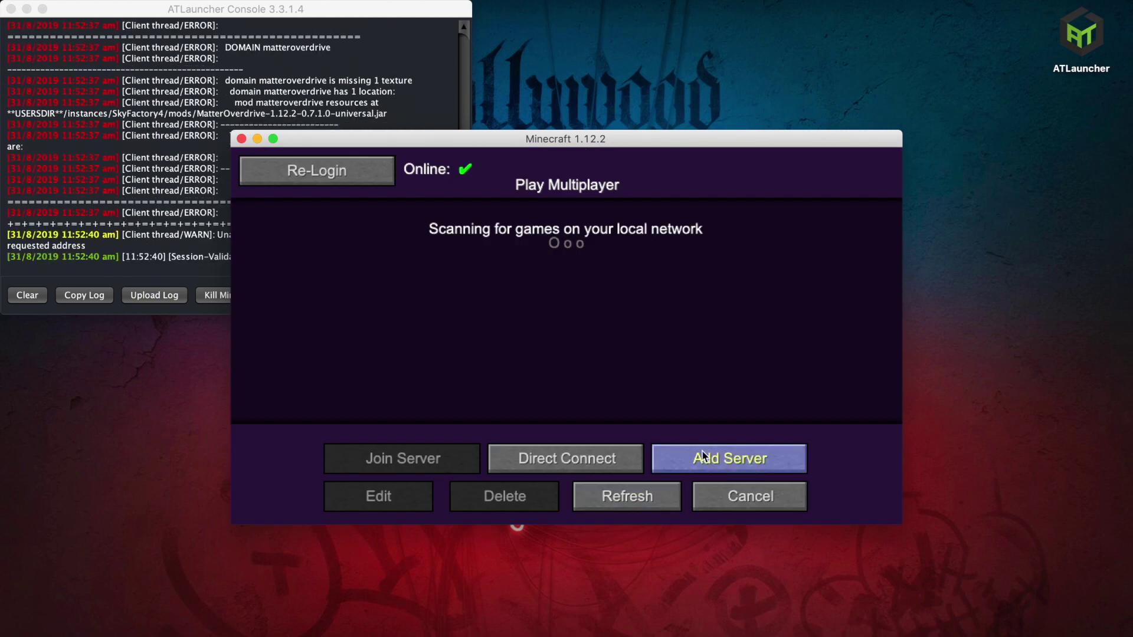
# - Add a server with the address videotutorials.serverminer.com to the multiplayer list and join it
pyautogui.click(715, 469)
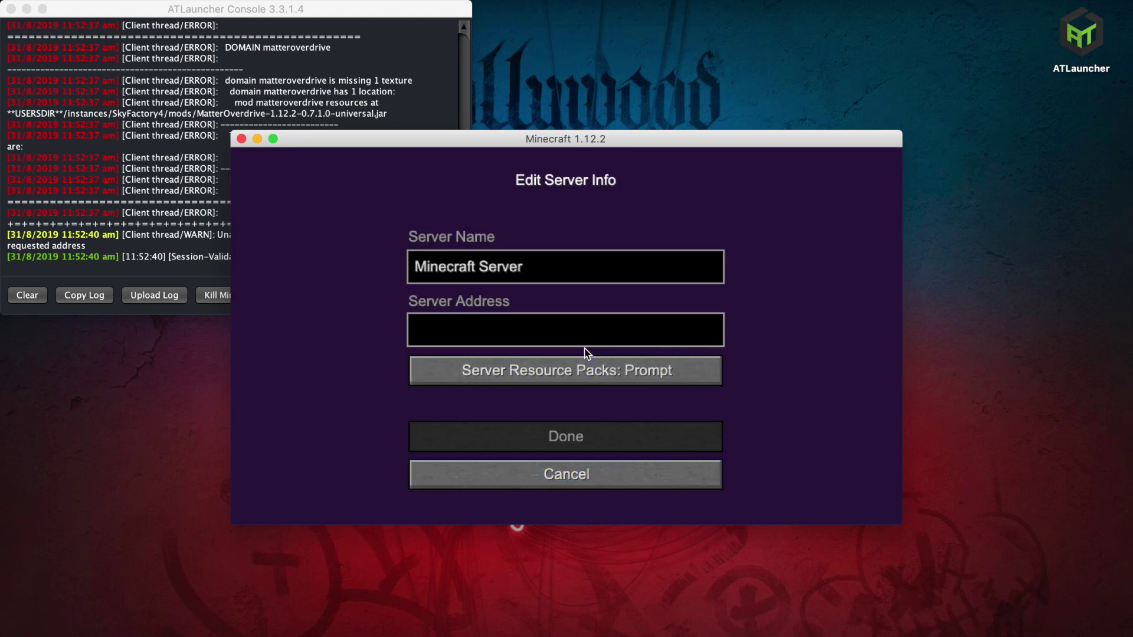
pyautogui.write('videotut')
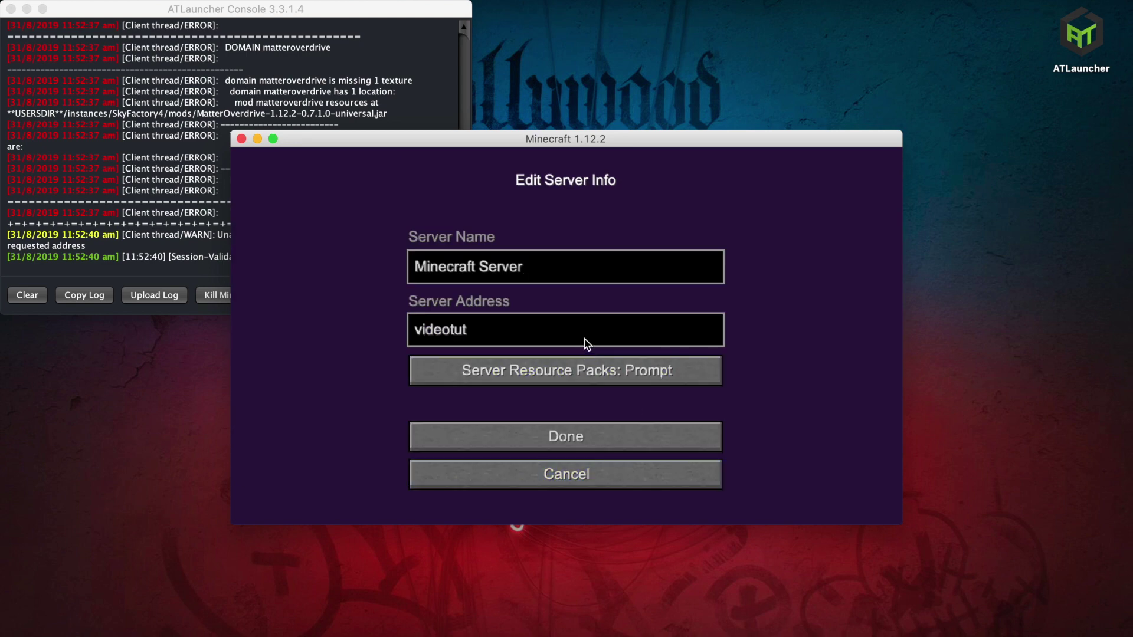
pyautogui.write('orials.server')
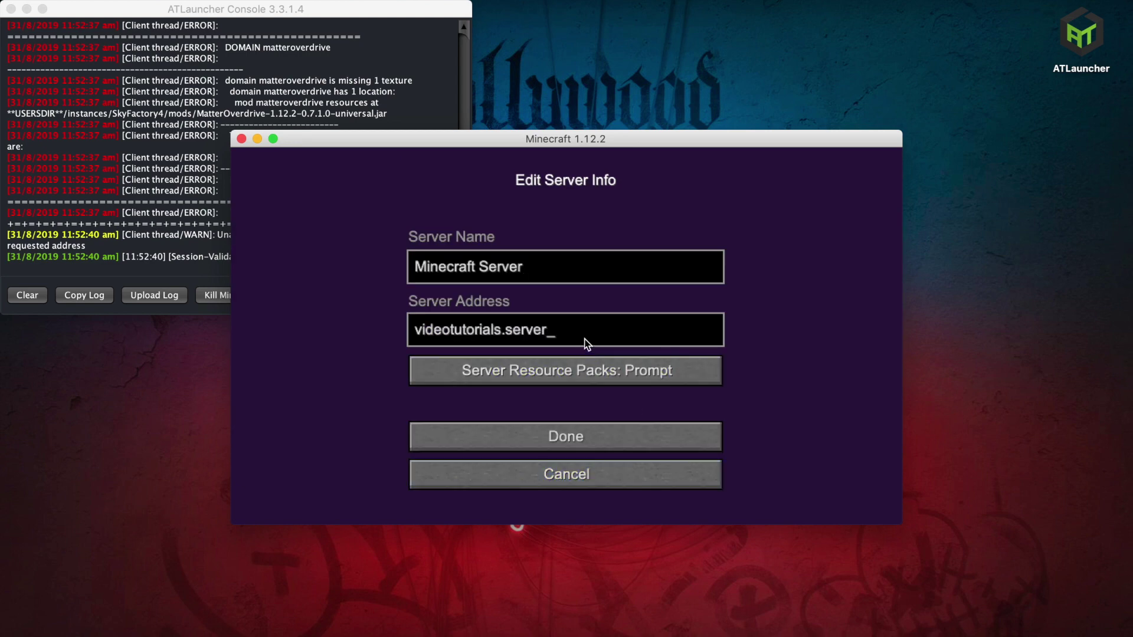
pyautogui.write(' miner.com')
pyautogui.click(601, 424)
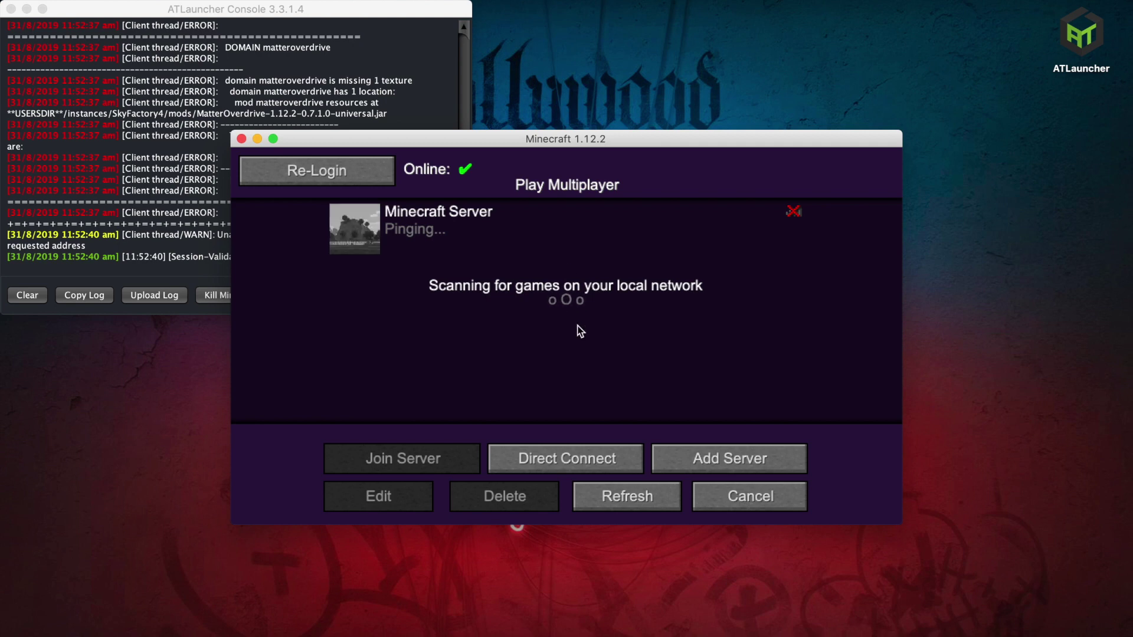
pyautogui.doubleClick(589, 233)
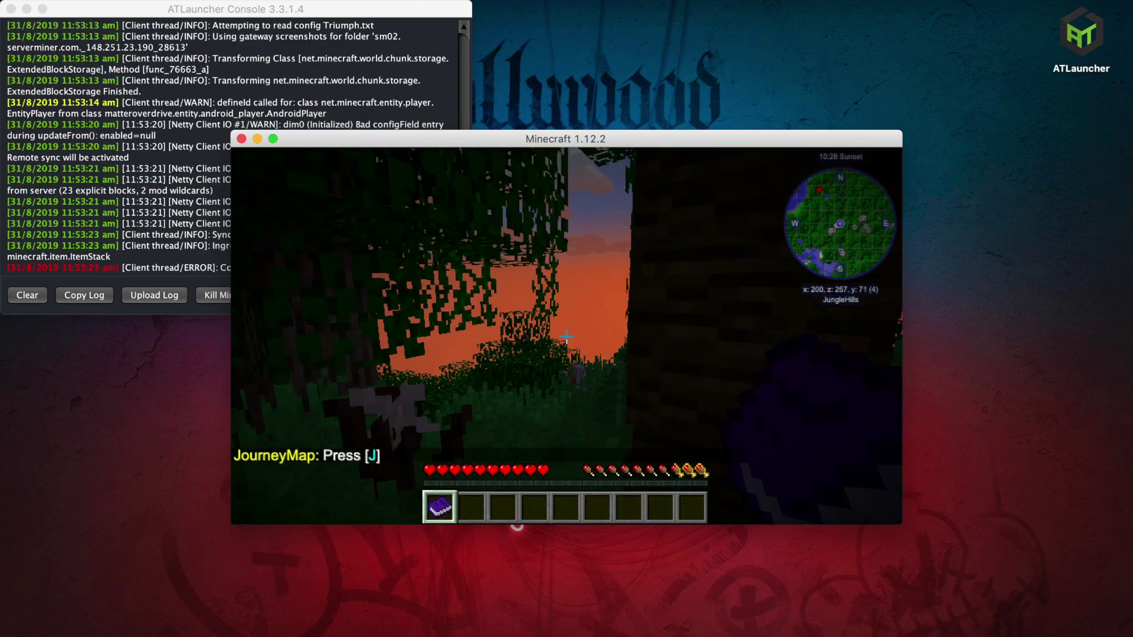
# - Walk forward in the world, view the Age of Farming page of the advancements, and return to the game
pyautogui.press('w')
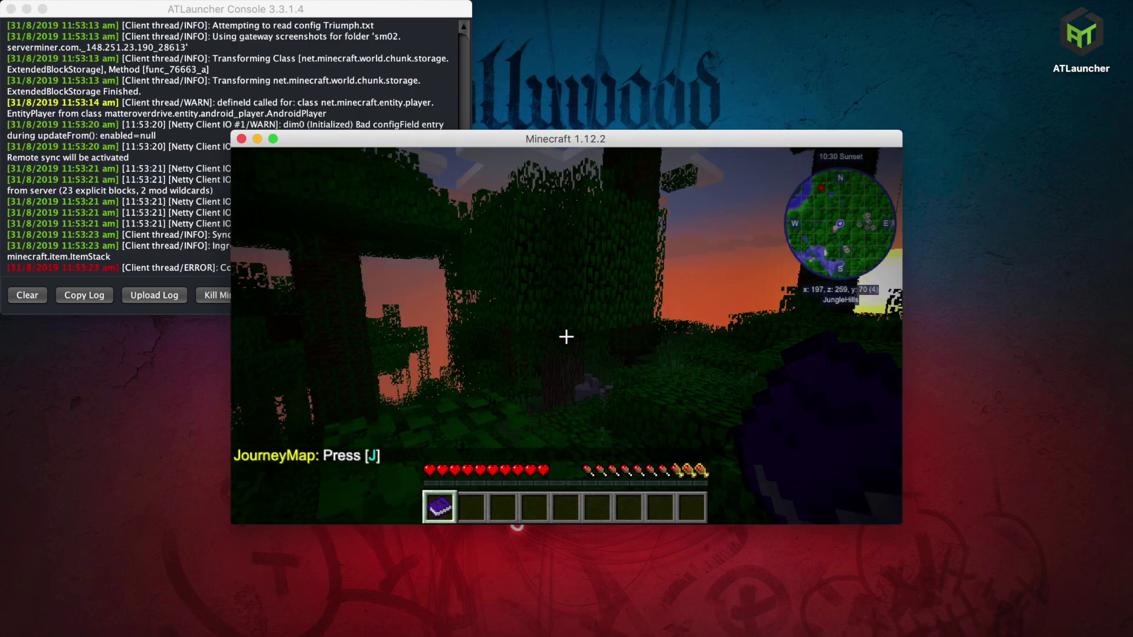
pyautogui.press('l')
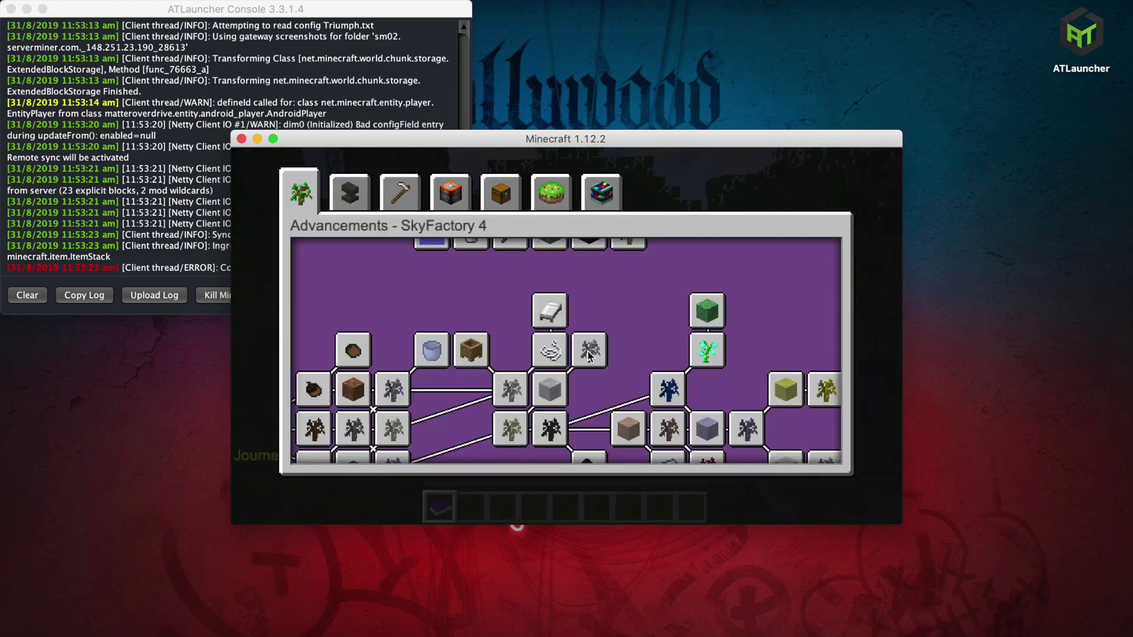
pyautogui.click(390, 196)
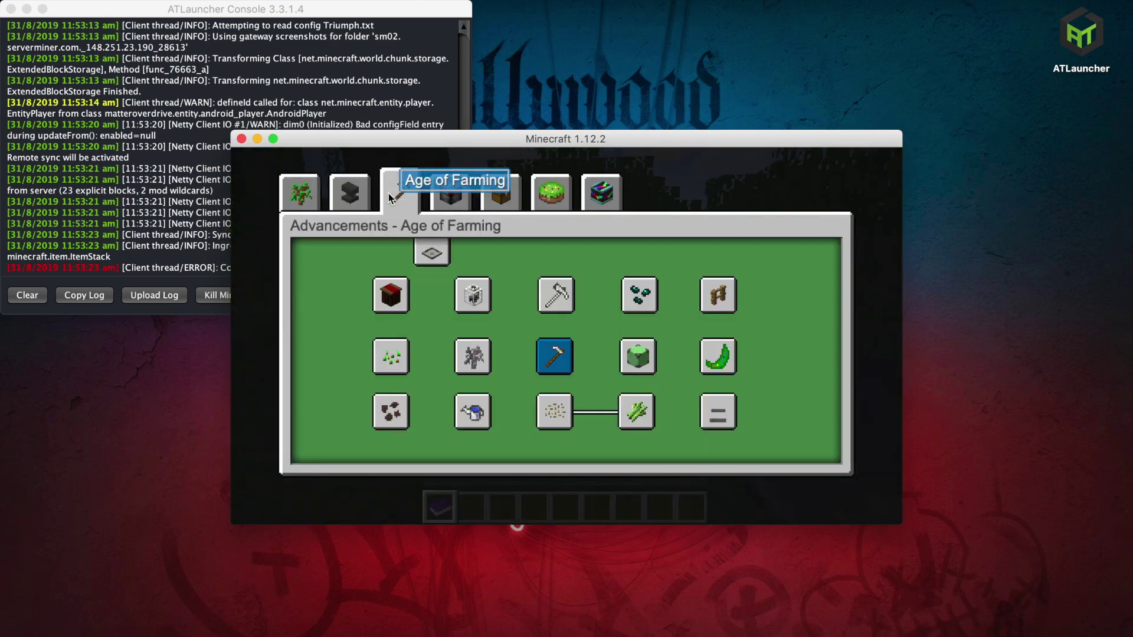
pyautogui.press('Escape')
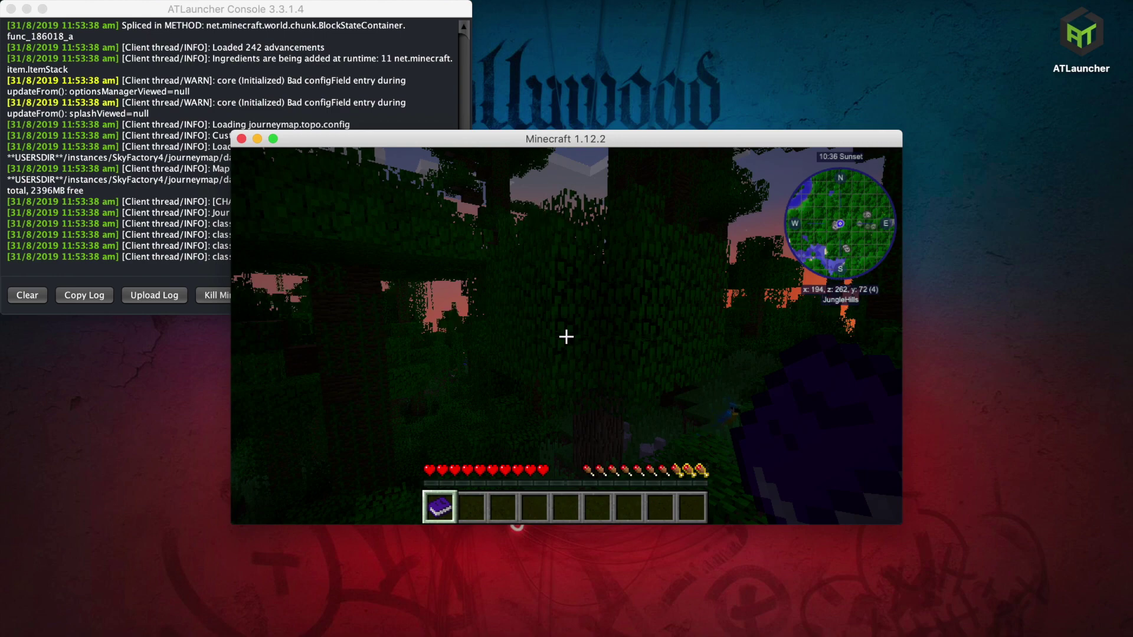